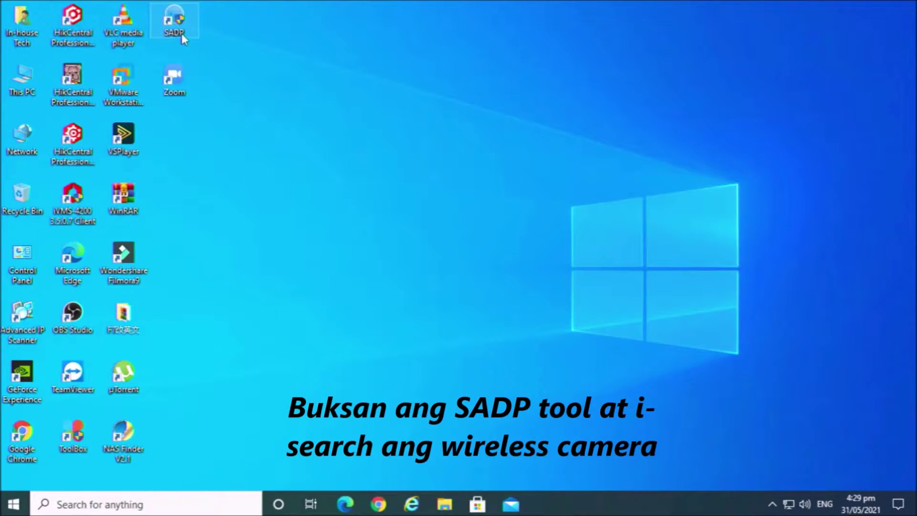
Launch SADP with permission to make changes and select the inactive DS-2CD2021G1-IDW1 camera.
{"action": "double_click", "coordinate": [174, 21]}
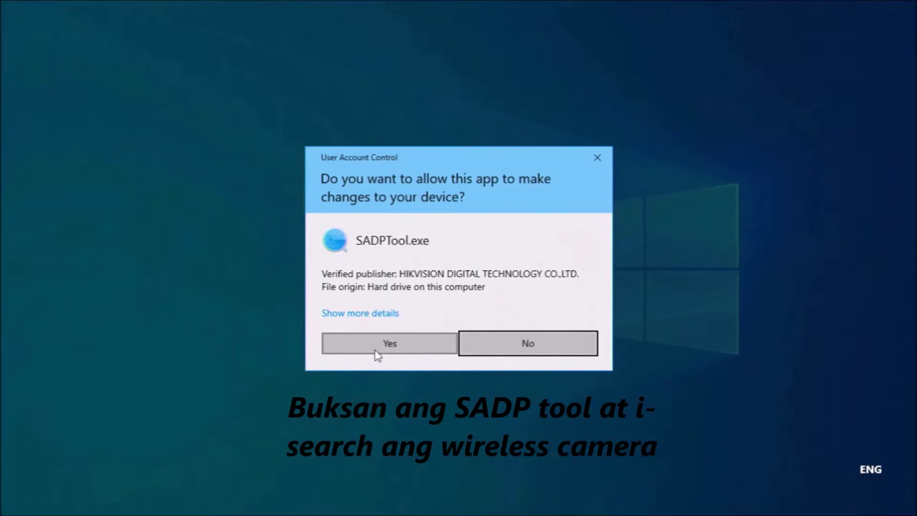
{"action": "left_click", "coordinate": [377, 353]}
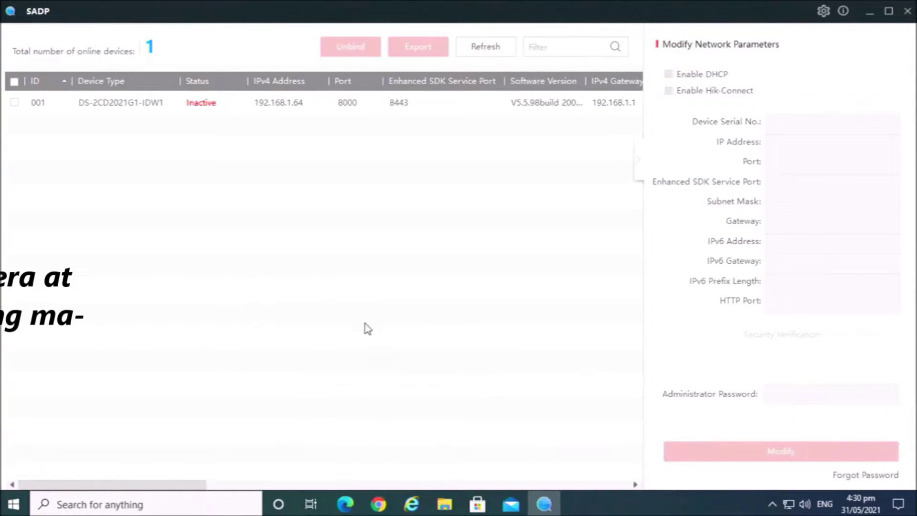
{"action": "left_click", "coordinate": [145, 110]}
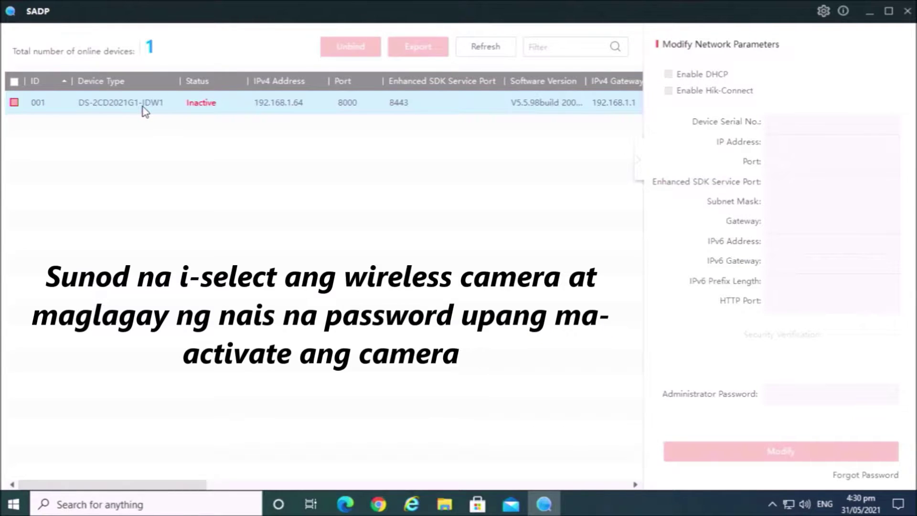
{"action": "left_click", "coordinate": [15, 103]}
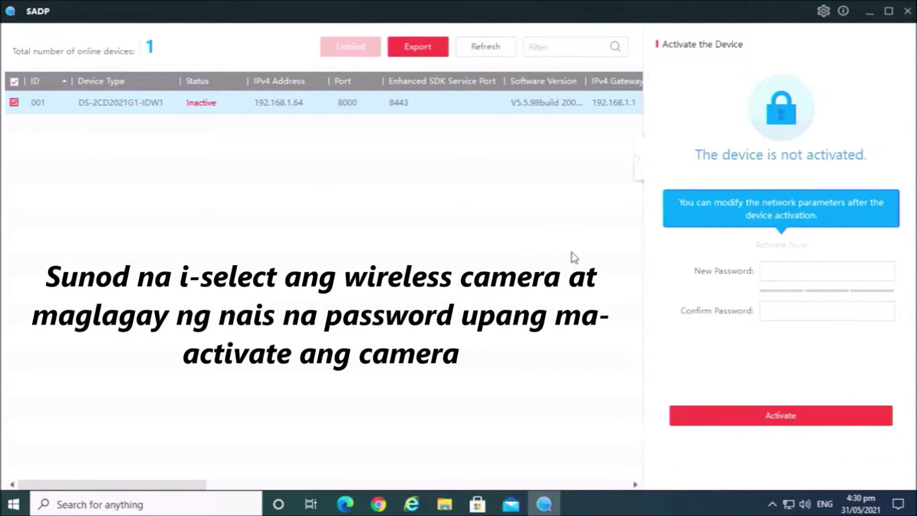
Enter and confirm a new device password for the selected camera and activate it.
{"action": "left_click", "coordinate": [777, 276]}
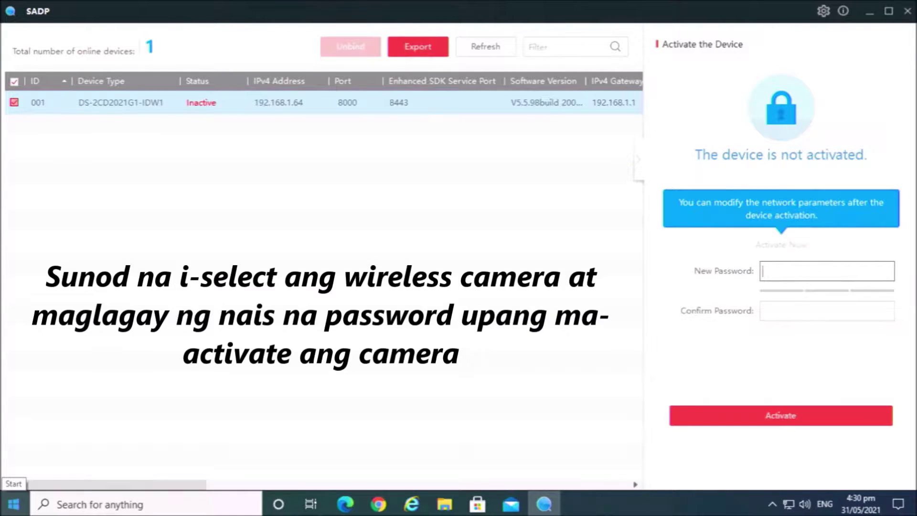
{"action": "type", "text": "••••••••"}
{"action": "key", "text": "Tab"}
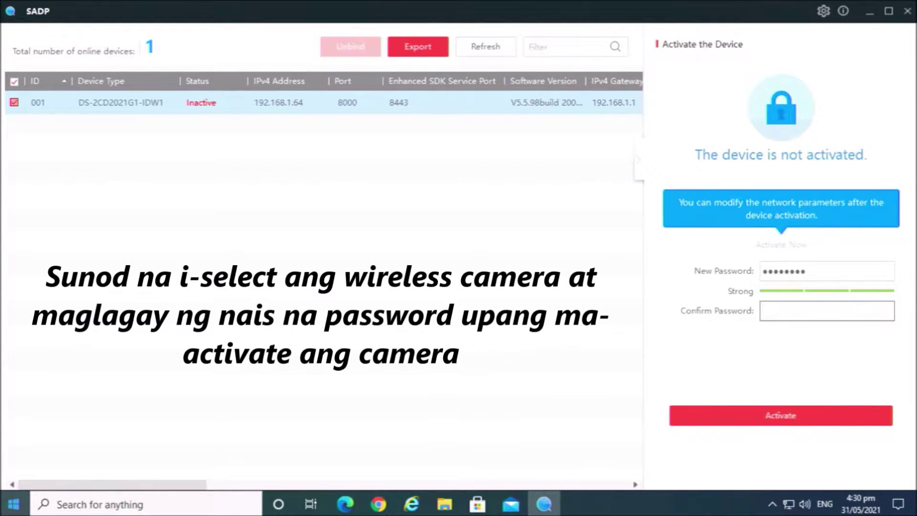
{"action": "type", "text": "•••••••"}
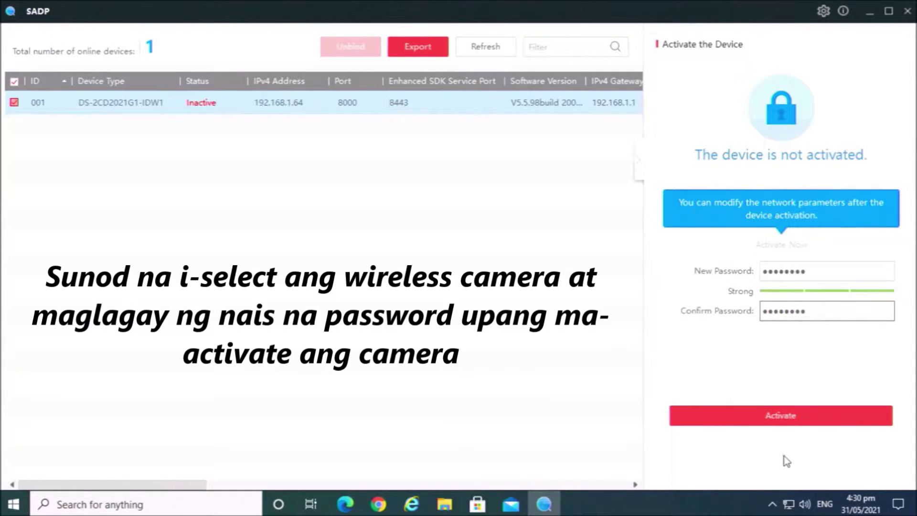
{"action": "left_click", "coordinate": [776, 420]}
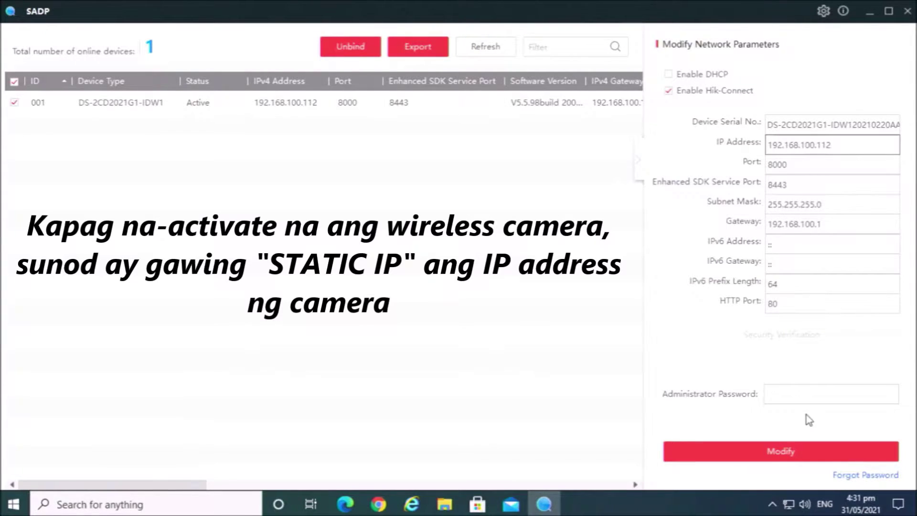
Enter the administrator password and apply the camera's static network parameters with IP address 192.168.100.112.
{"action": "left_click", "coordinate": [811, 398]}
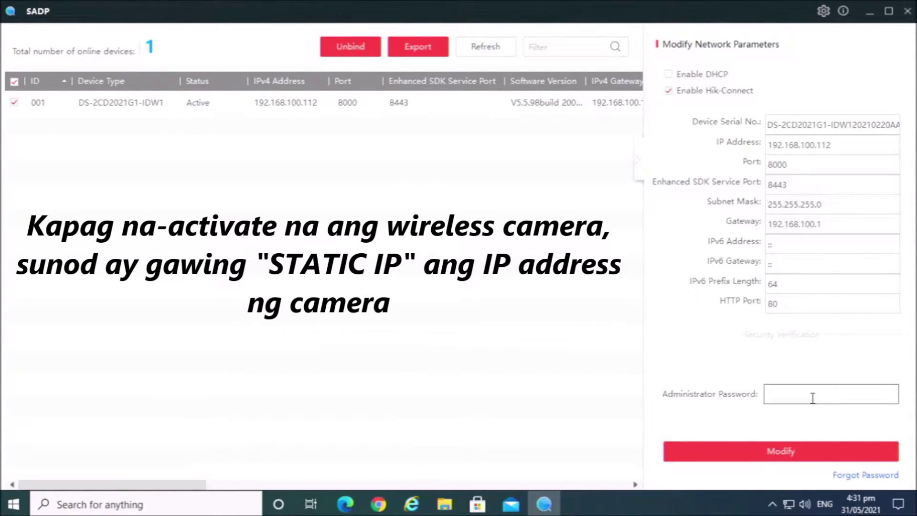
{"action": "type", "text": "••"}
{"action": "left_click", "coordinate": [775, 460]}
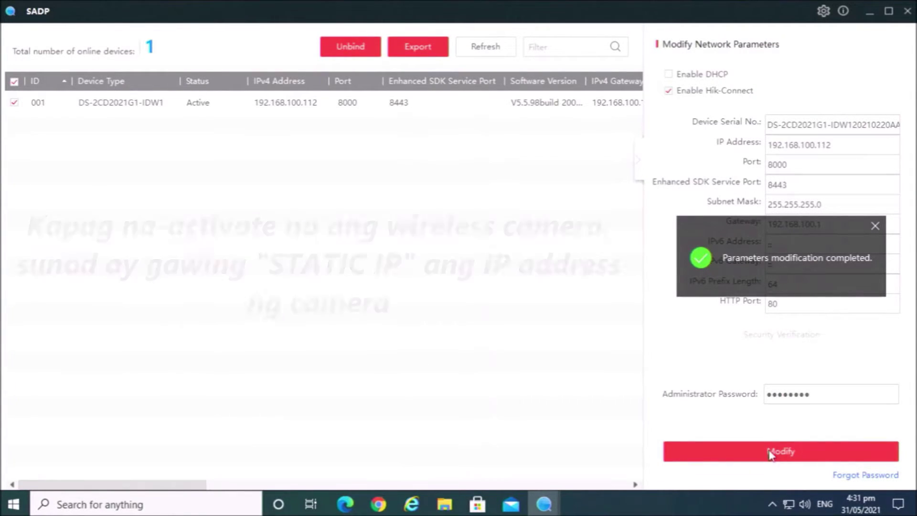
Open the camera's web page from its IPv4 address and install the WebComponents.exe plug-in update, letting setup close the browser.
{"action": "double_click", "coordinate": [298, 109]}
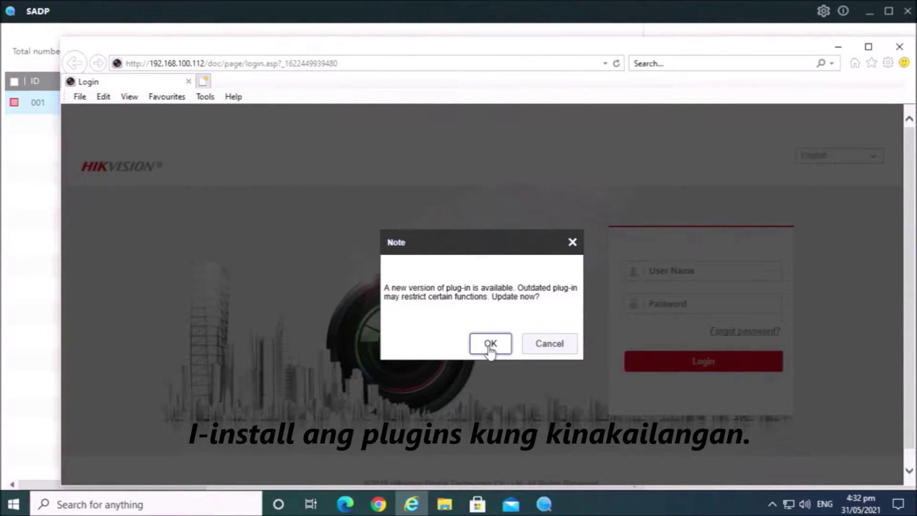
{"action": "left_click", "coordinate": [491, 349]}
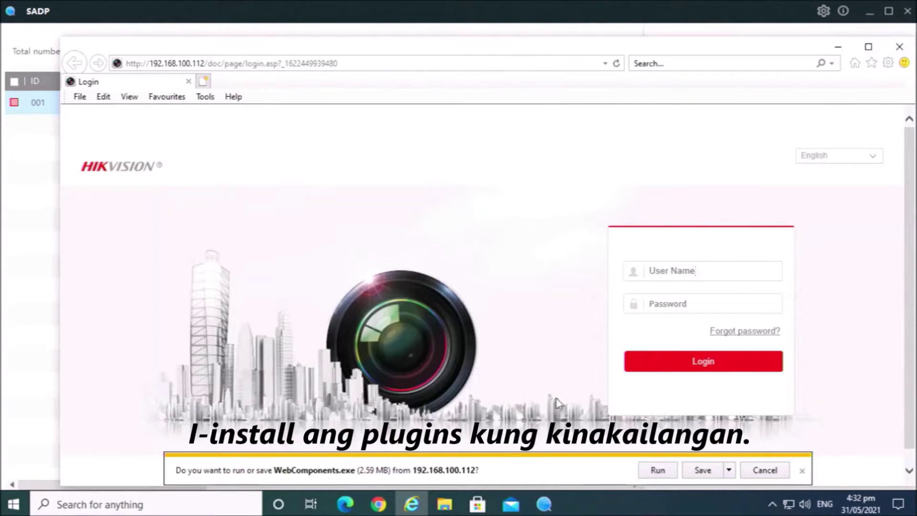
{"action": "left_click", "coordinate": [664, 475]}
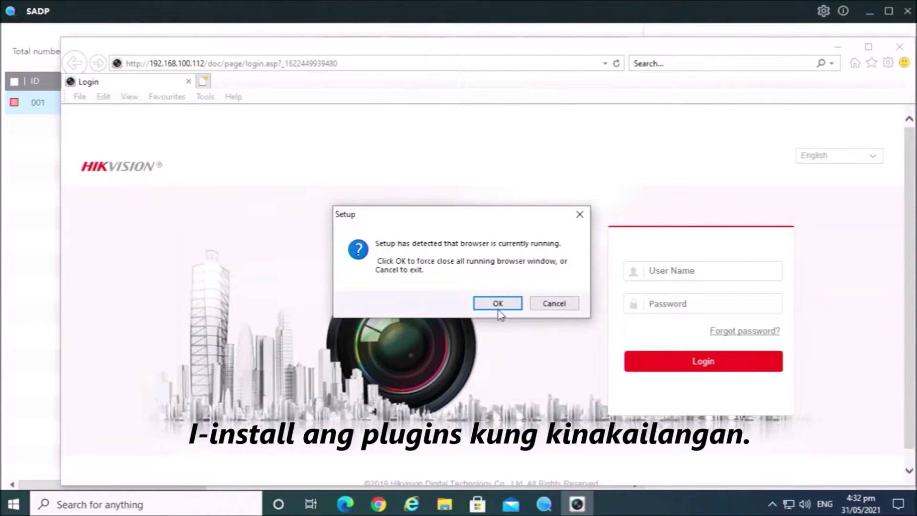
{"action": "left_click", "coordinate": [496, 304]}
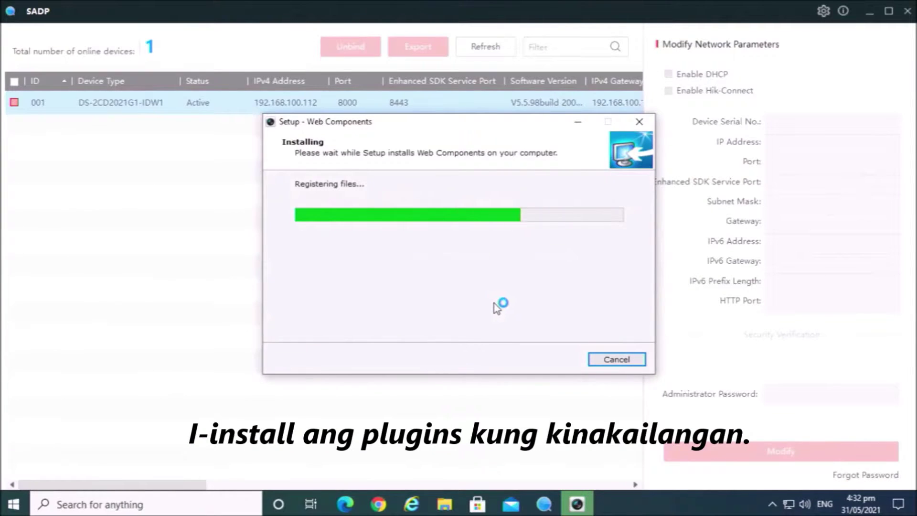
{"action": "left_click", "coordinate": [532, 360]}
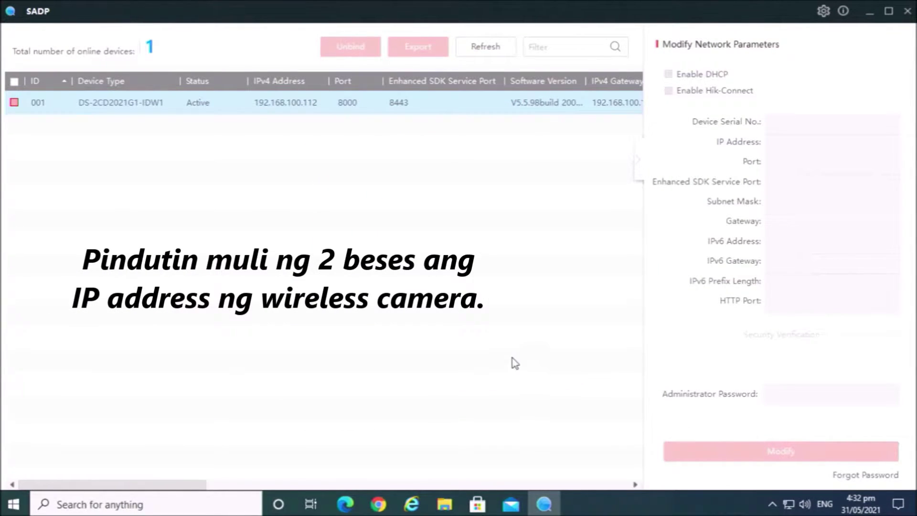
Reopen the camera's web login page and log in as admin with the camera password.
{"action": "double_click", "coordinate": [296, 109]}
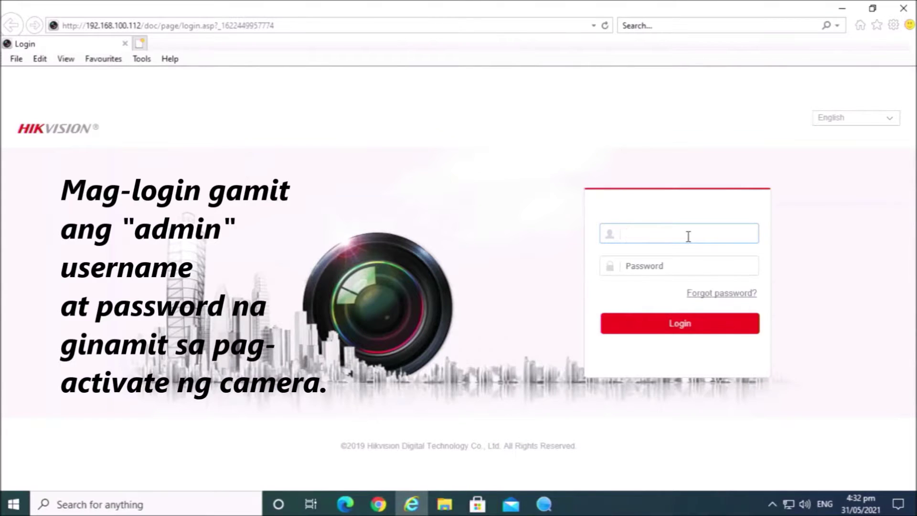
{"action": "type", "text": "admin"}
{"action": "key", "text": "Tab"}
{"action": "type", "text": "********"}
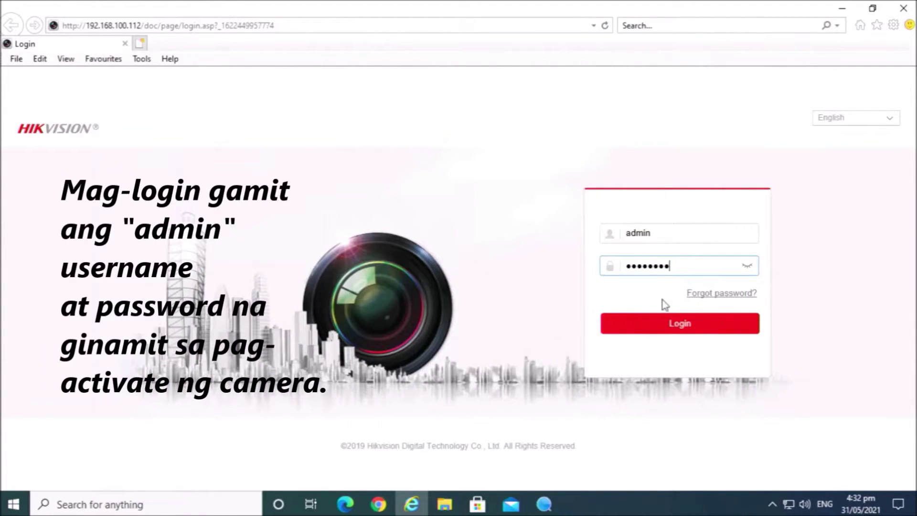
{"action": "left_click", "coordinate": [669, 325]}
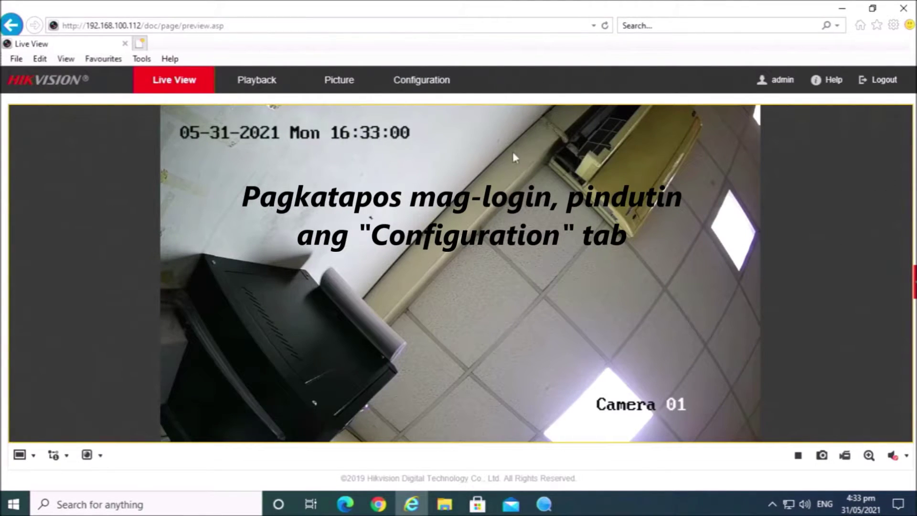
Open the camera's advanced network settings for Wi-Fi and select the R&D / In-house Tech Team network.
{"action": "left_click", "coordinate": [426, 88]}
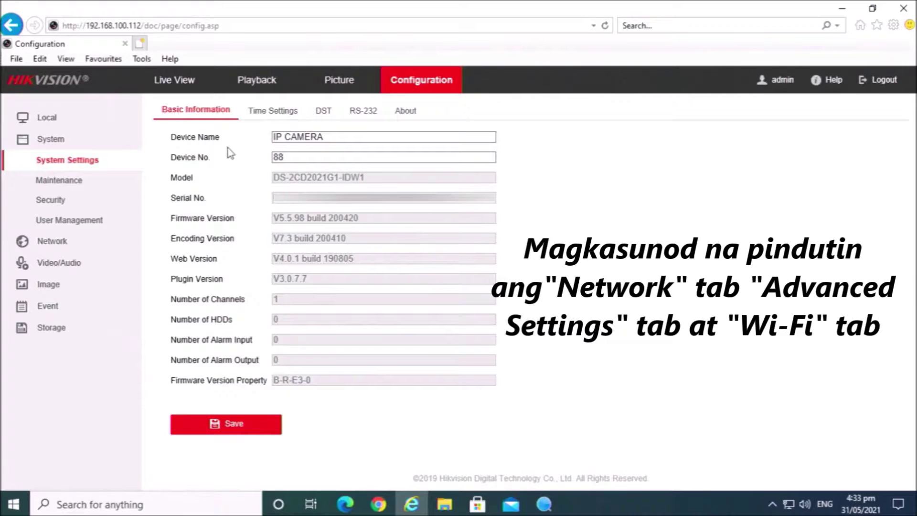
{"action": "left_click", "coordinate": [75, 246]}
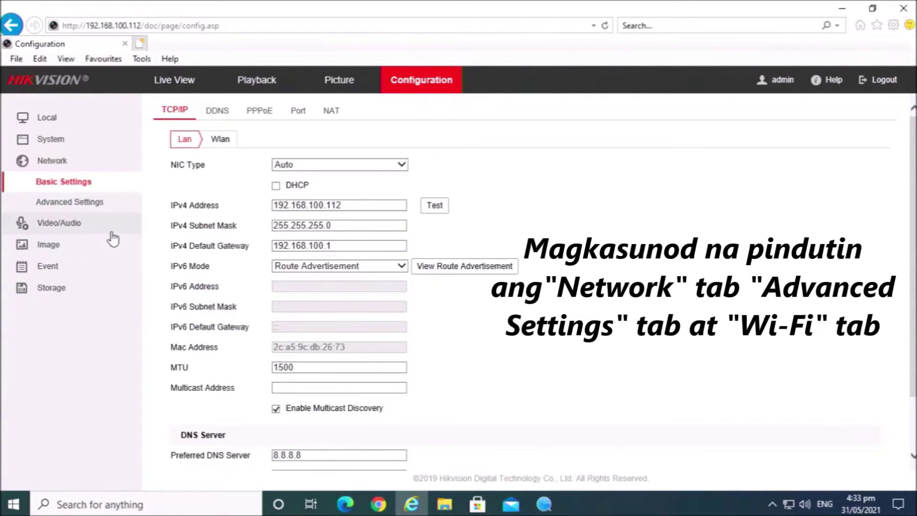
{"action": "left_click", "coordinate": [97, 213]}
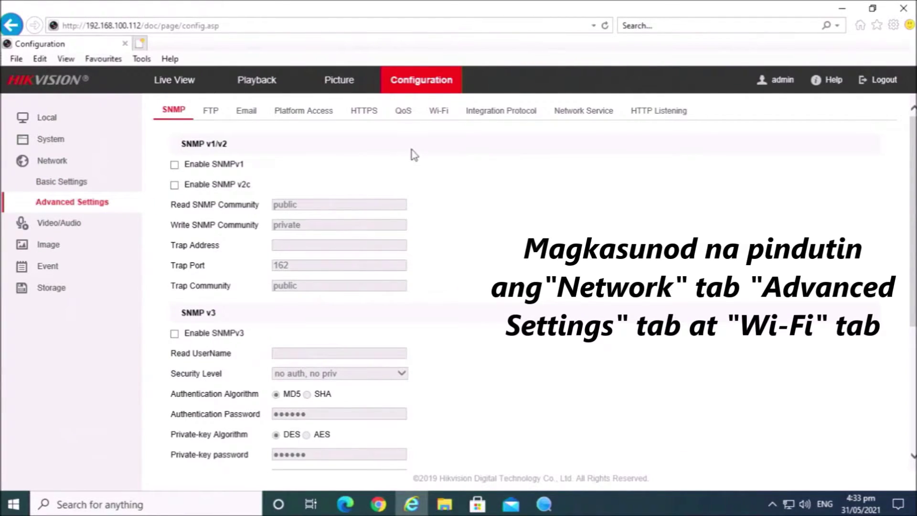
{"action": "left_click", "coordinate": [442, 115]}
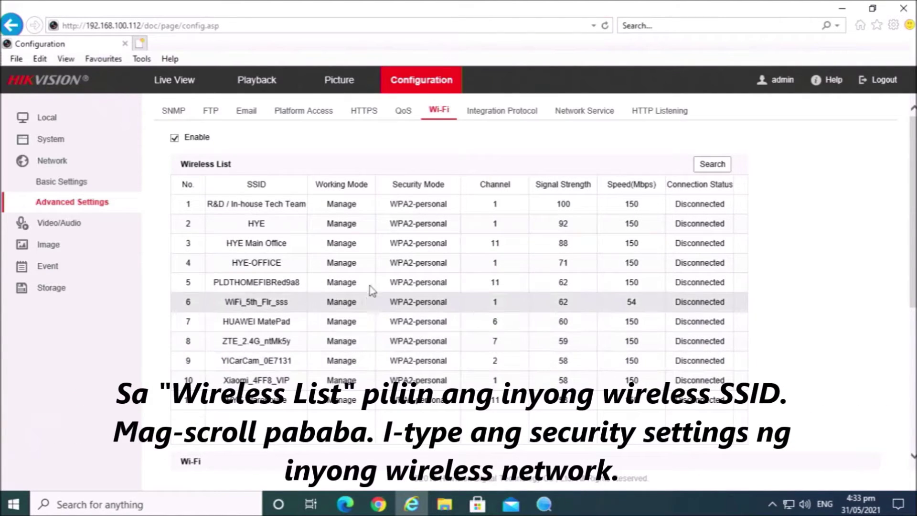
{"action": "left_click", "coordinate": [301, 205]}
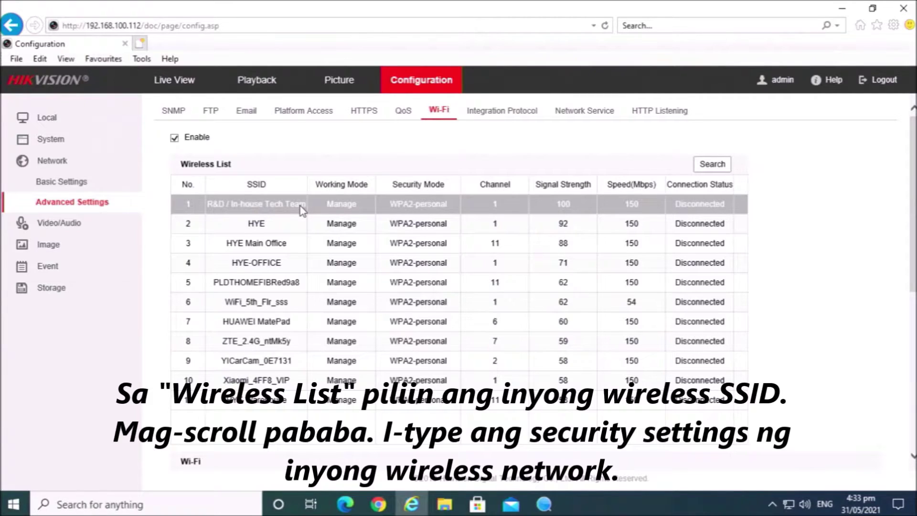
Set the Wi-Fi security mode to WPA2-personal and the encryption type to AES.
{"action": "scroll", "coordinate": [313, 272], "scroll_direction": "down", "scroll_amount": 6}
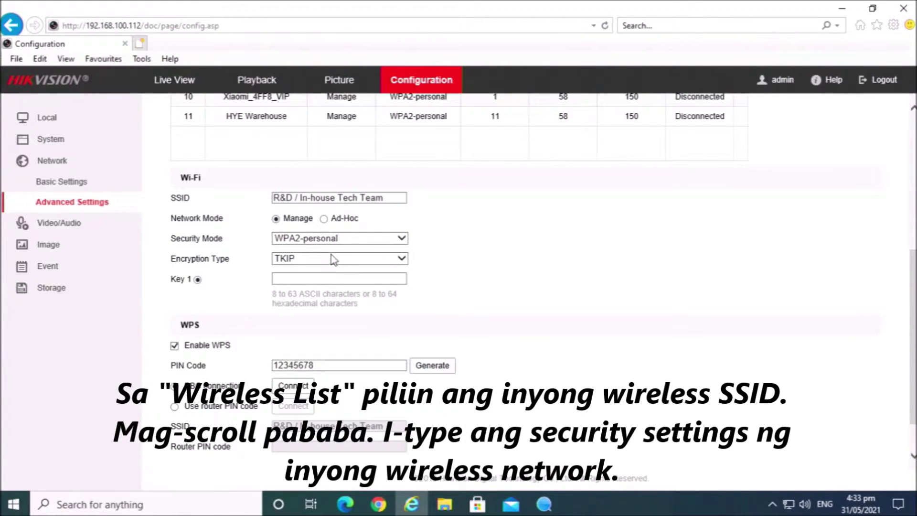
{"action": "left_click", "coordinate": [353, 240]}
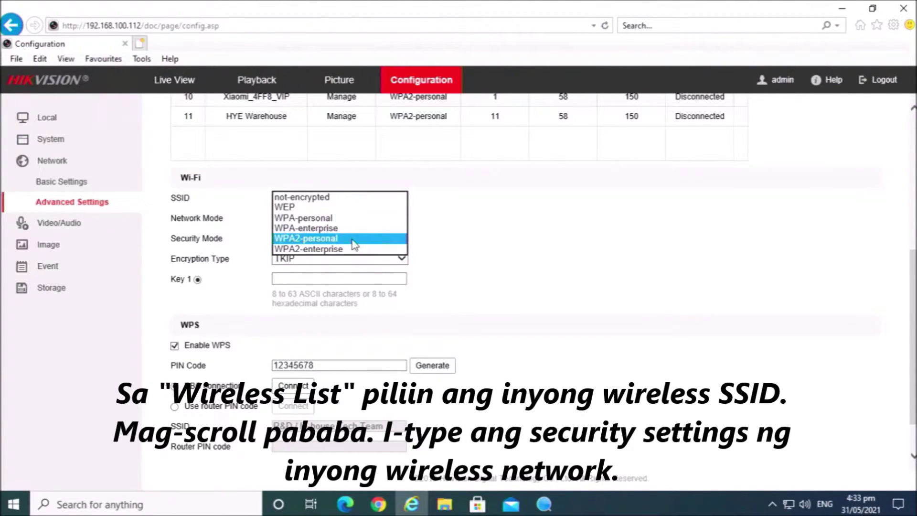
{"action": "left_click", "coordinate": [354, 241]}
{"action": "left_click", "coordinate": [347, 263]}
{"action": "left_click", "coordinate": [348, 264]}
{"action": "left_click", "coordinate": [342, 267]}
Enter the wireless network password as Key 1 and save the Wi-Fi settings.
{"action": "left_click", "coordinate": [339, 277]}
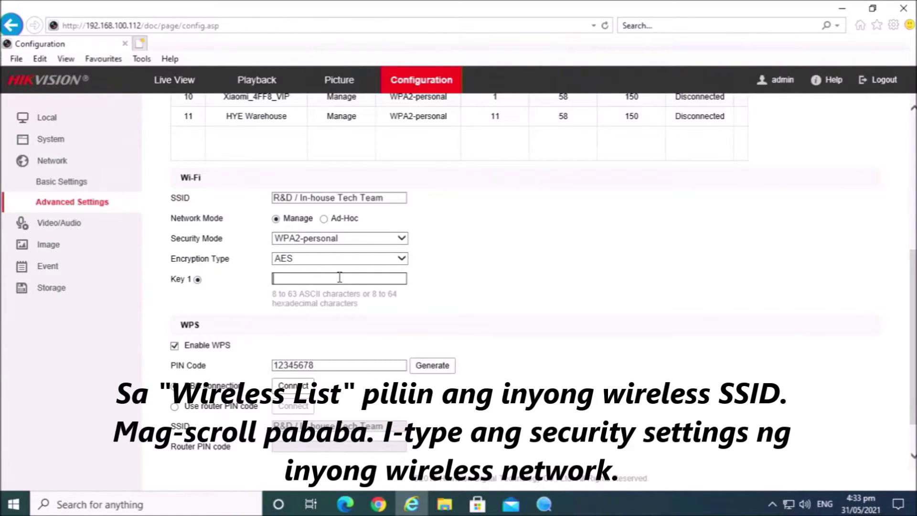
{"action": "type", "text": "aaaaaaaa"}
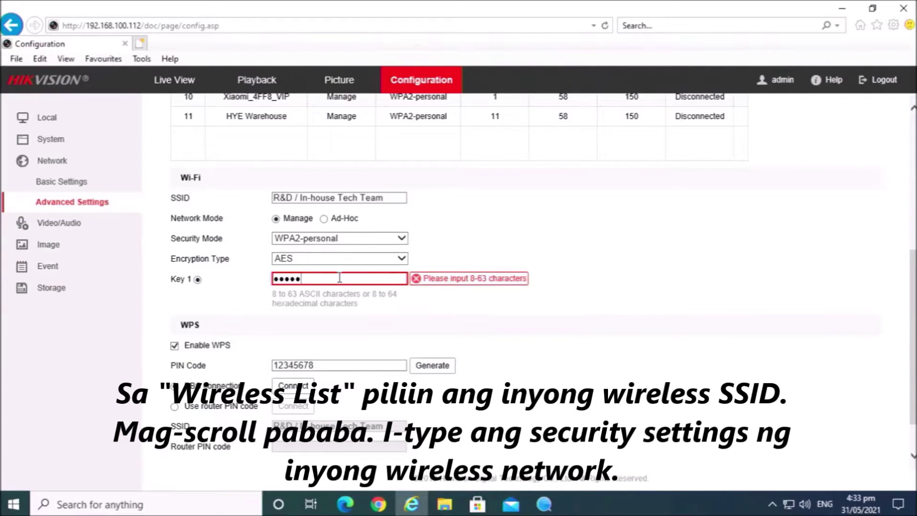
{"action": "type", "text": "a"}
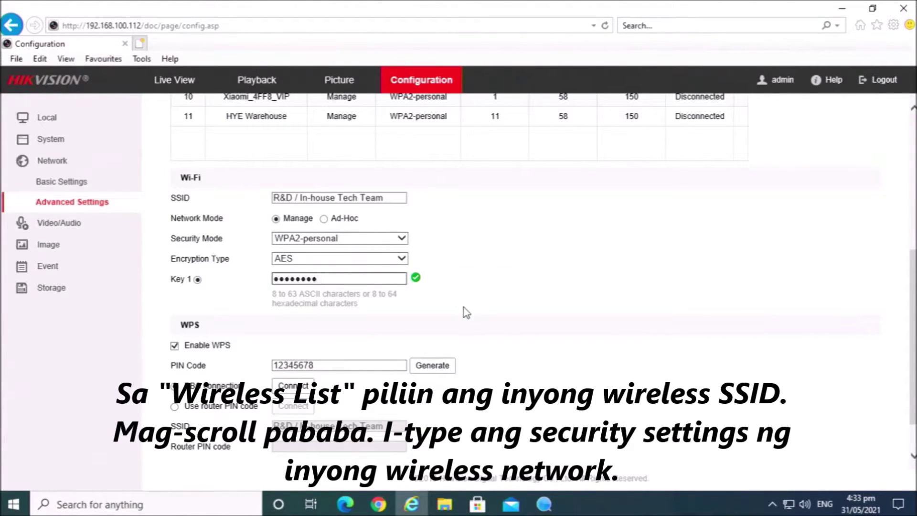
{"action": "scroll", "coordinate": [428, 341], "scroll_direction": "down", "scroll_amount": 1}
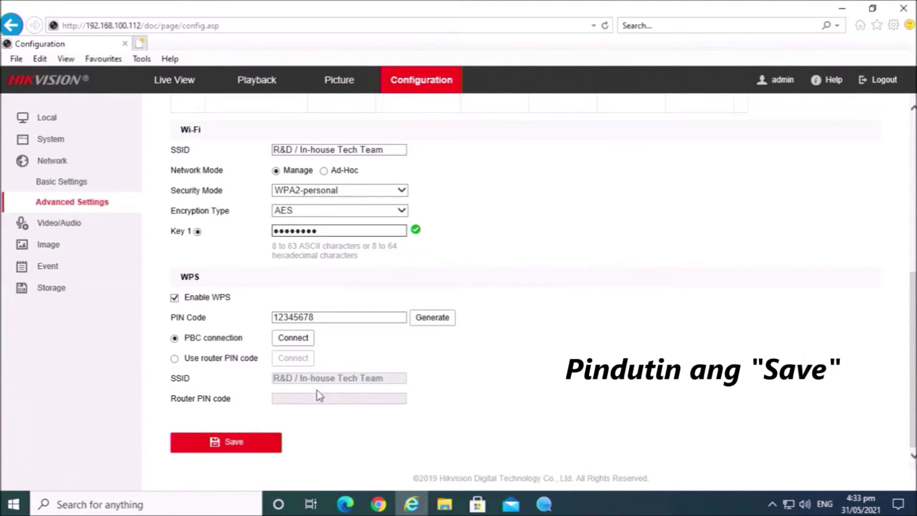
{"action": "left_click", "coordinate": [236, 442]}
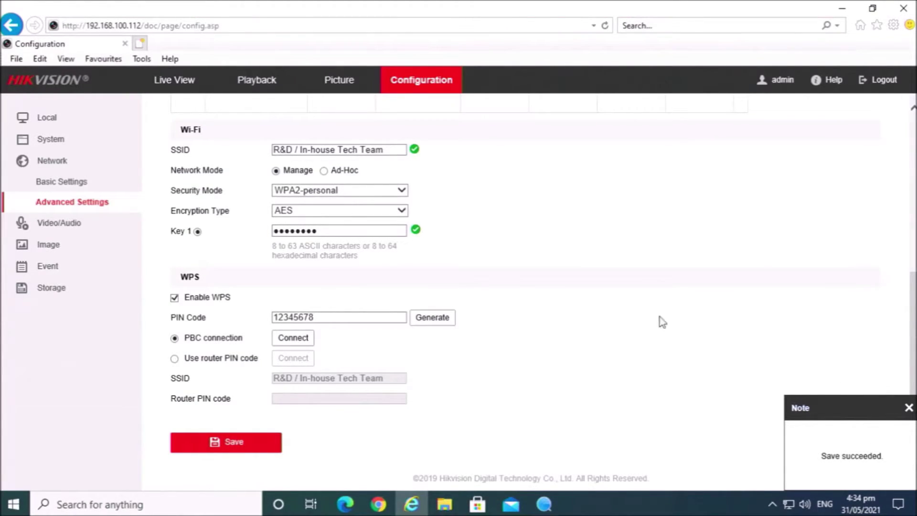
Disable DHCP for the Wlan interface in the camera's basic network settings and set its IPv4 default gateway to 192.168.100.1.
{"action": "left_click", "coordinate": [82, 185]}
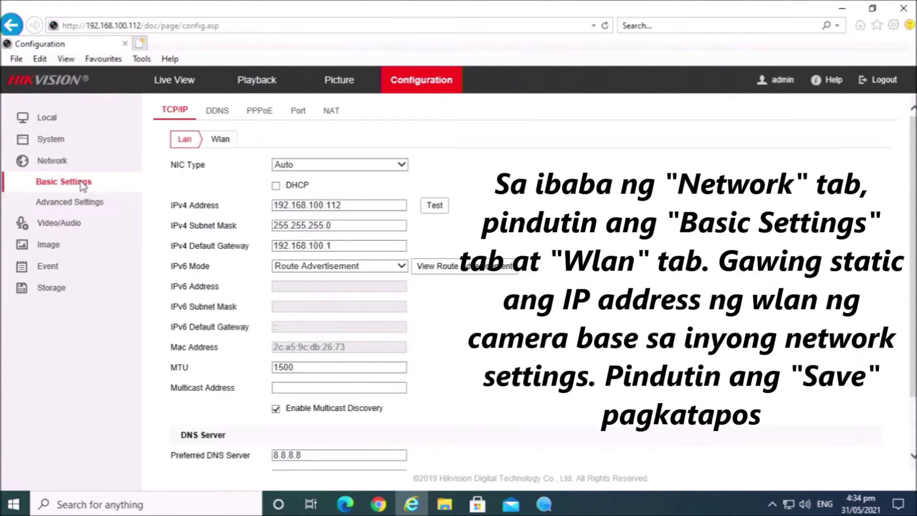
{"action": "left_click", "coordinate": [220, 140]}
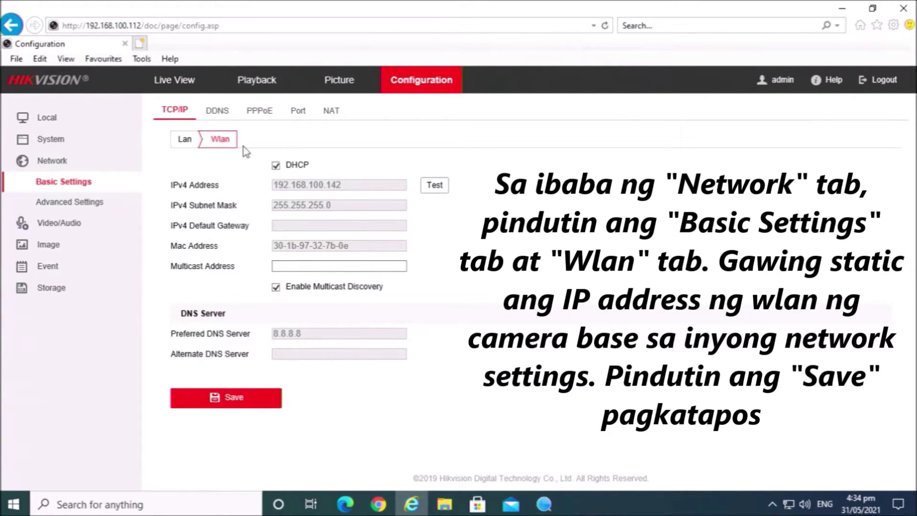
{"action": "left_click", "coordinate": [276, 166]}
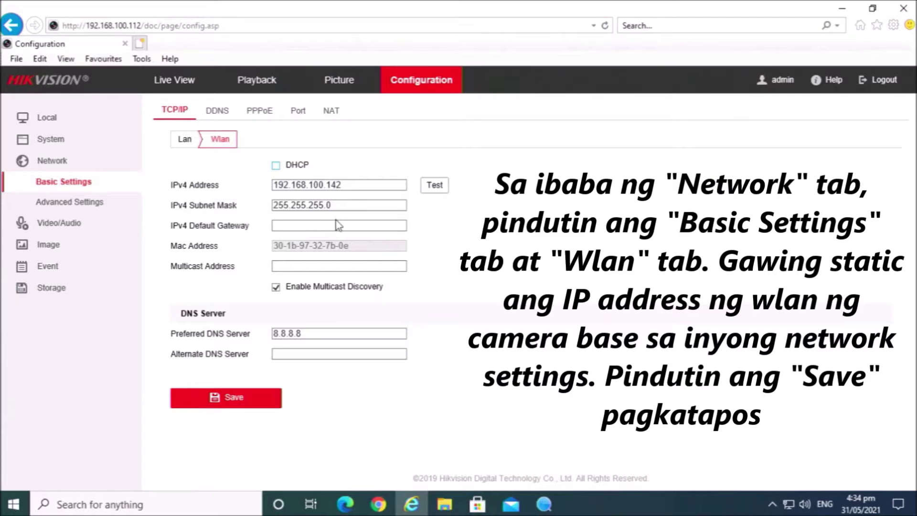
{"action": "left_click", "coordinate": [356, 186]}
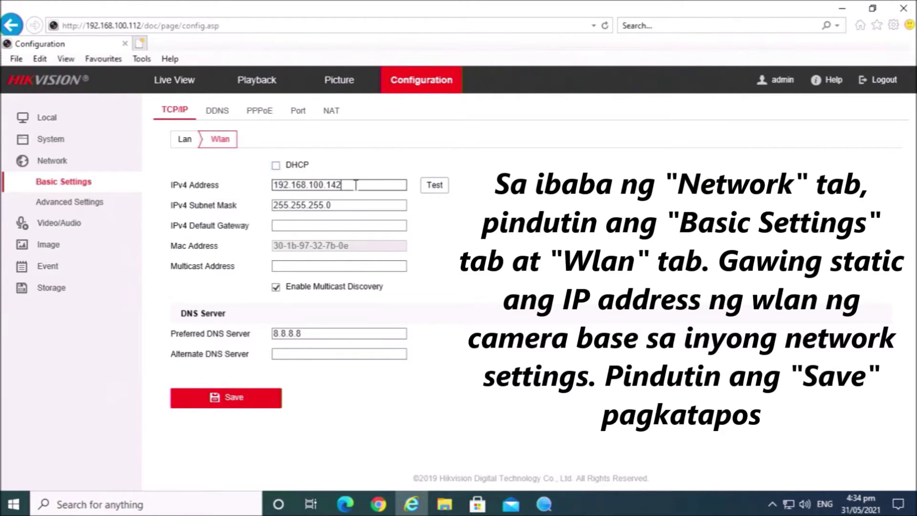
{"action": "left_click", "coordinate": [356, 204]}
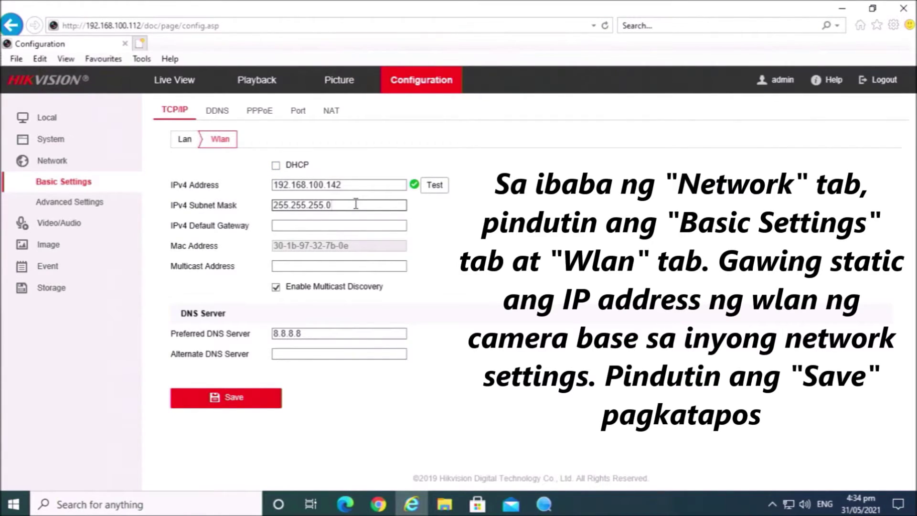
{"action": "left_click", "coordinate": [353, 226]}
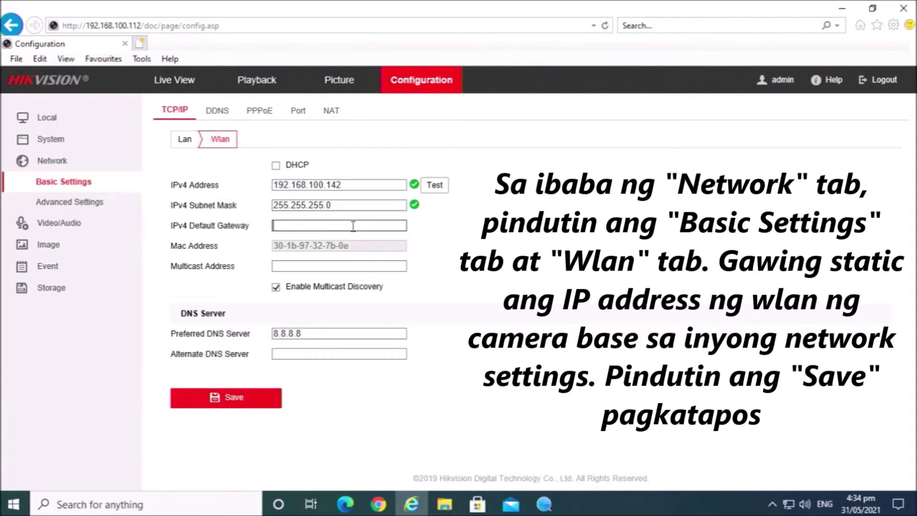
{"action": "type", "text": "192.168.100"}
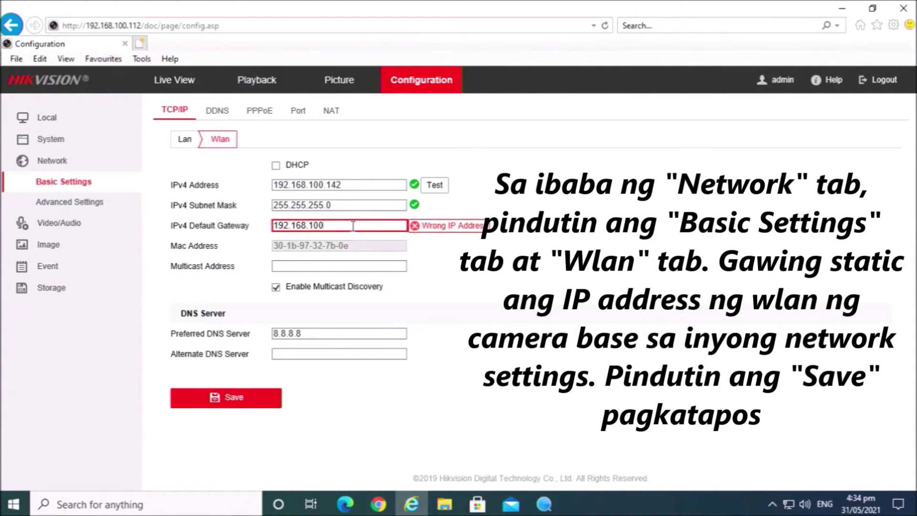
{"action": "type", "text": ".1"}
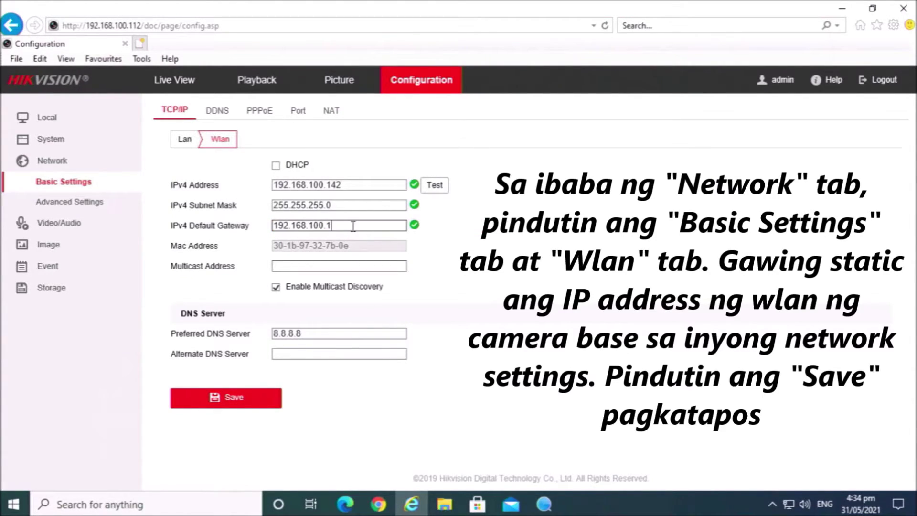
Replace the Wlan interface's preferred DNS server with 192.168.100.1.
{"action": "left_click", "coordinate": [326, 332]}
{"action": "key", "text": "BackSpace"}
{"action": "key", "text": "BackSpace"}
{"action": "key", "text": "BackSpace"}
{"action": "key", "text": "BackSpace"}
{"action": "key", "text": "BackSpace"}
{"action": "key", "text": "BackSpace"}
{"action": "type", "text": "192.168."}
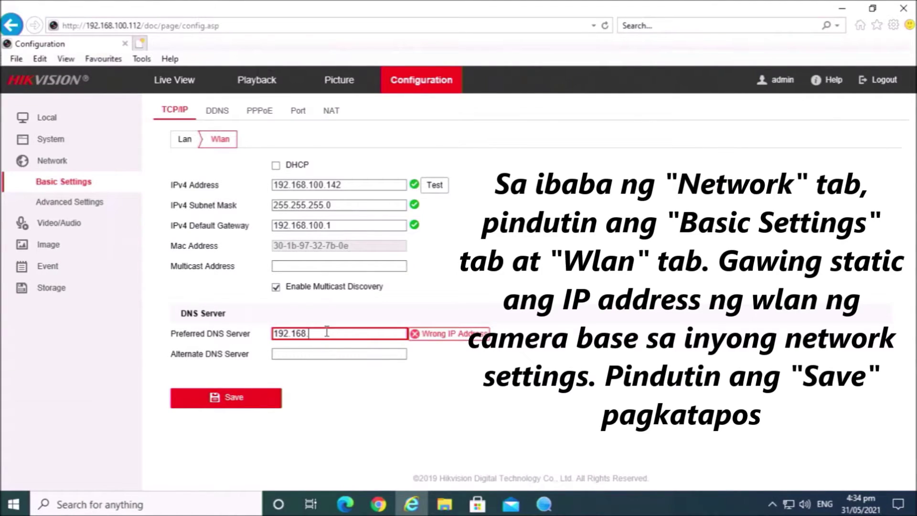
{"action": "type", "text": "100.1"}
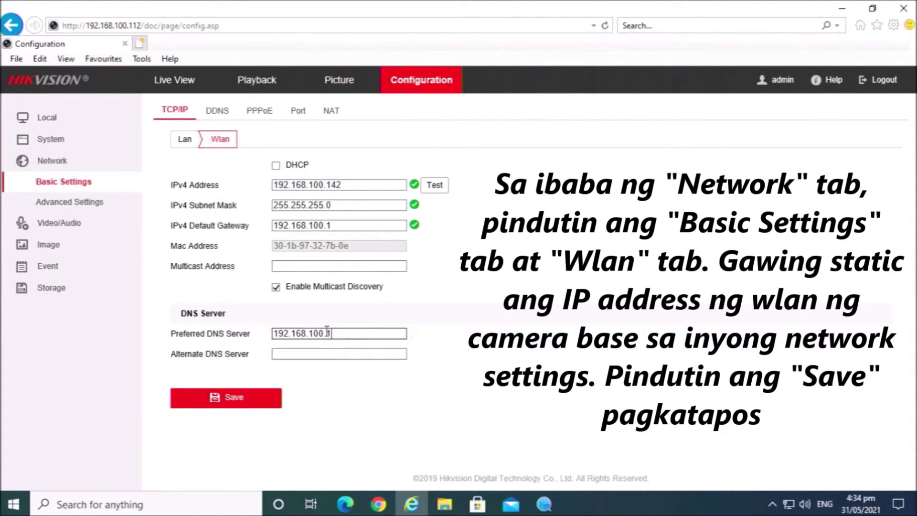
Set the Wlan interface's alternate DNS server to 192.168.1.1 and save the network settings.
{"action": "key", "text": "Tab"}
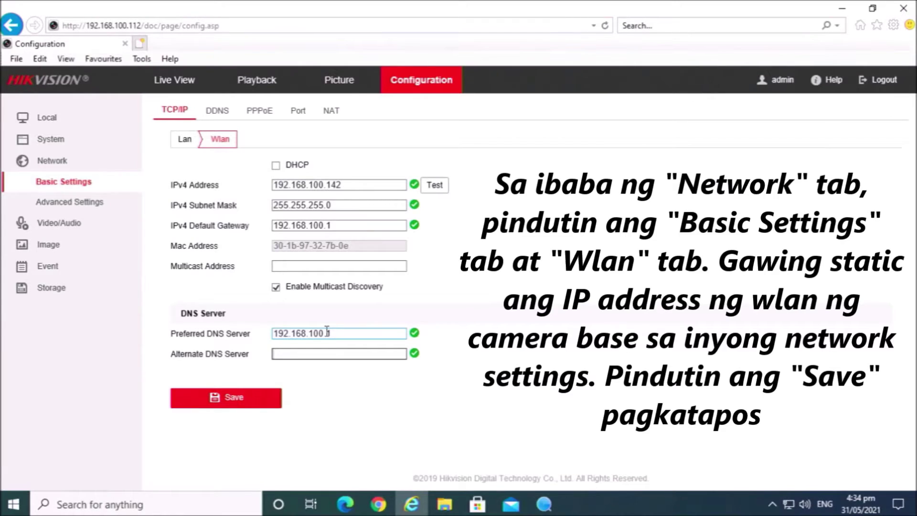
{"action": "type", "text": "10"}
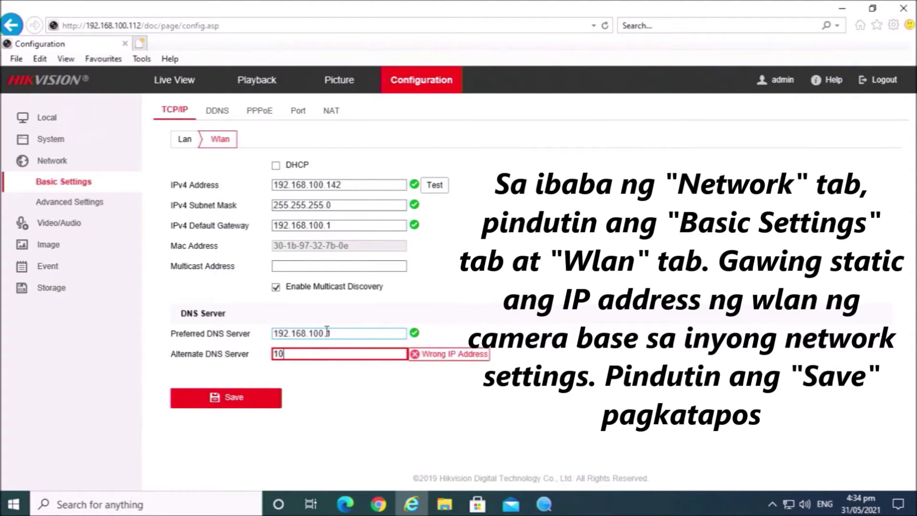
{"action": "type", "text": "2"}
{"action": "type", "text": "2"}
{"action": "type", "text": ".4"}
{"action": "key", "text": "BackSpace"}
{"action": "type", "text": "168.1.1"}
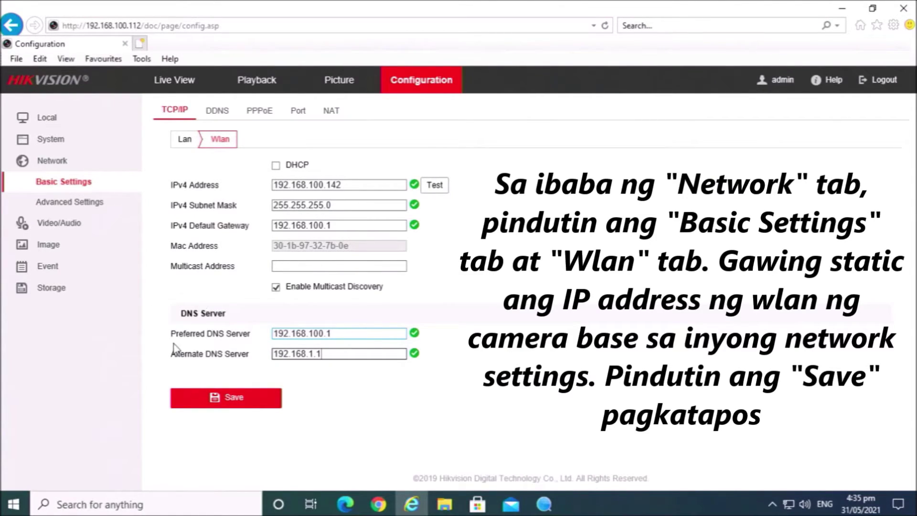
{"action": "left_click", "coordinate": [232, 402]}
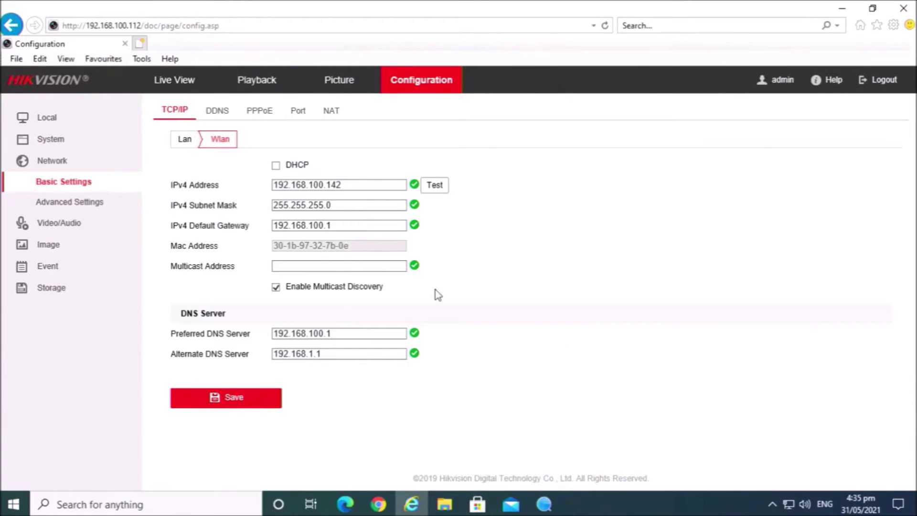
Check the R&D / In-house Tech Team connection status in the advanced Wi-Fi settings and refresh the online device list in SADP.
{"action": "left_click", "coordinate": [97, 206]}
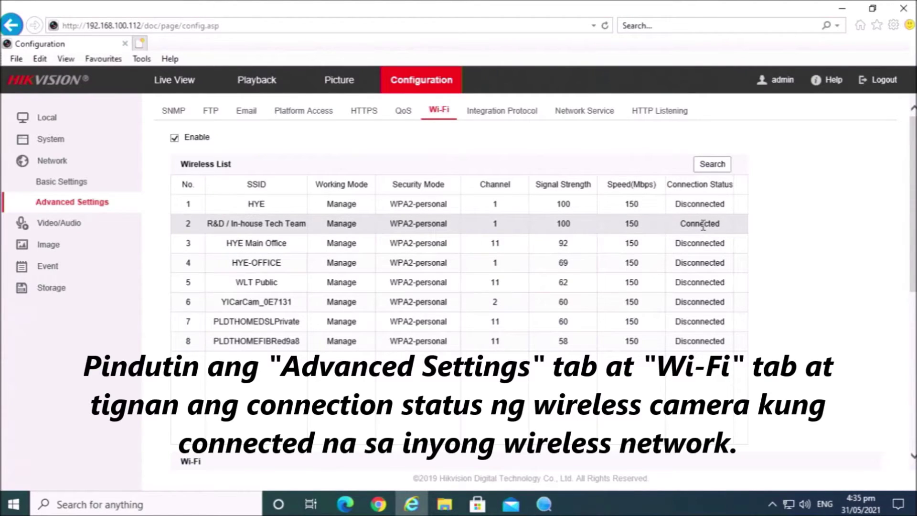
{"action": "left_click", "coordinate": [679, 231]}
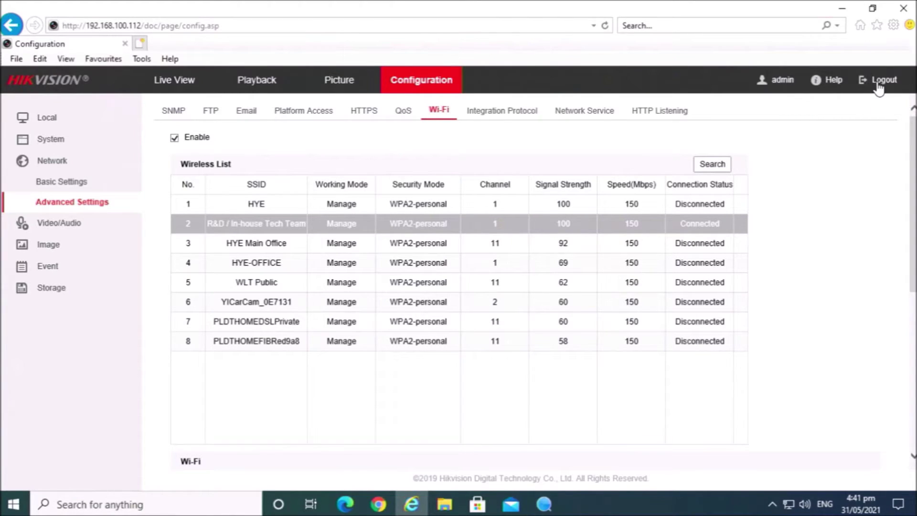
{"action": "left_click", "coordinate": [902, 19]}
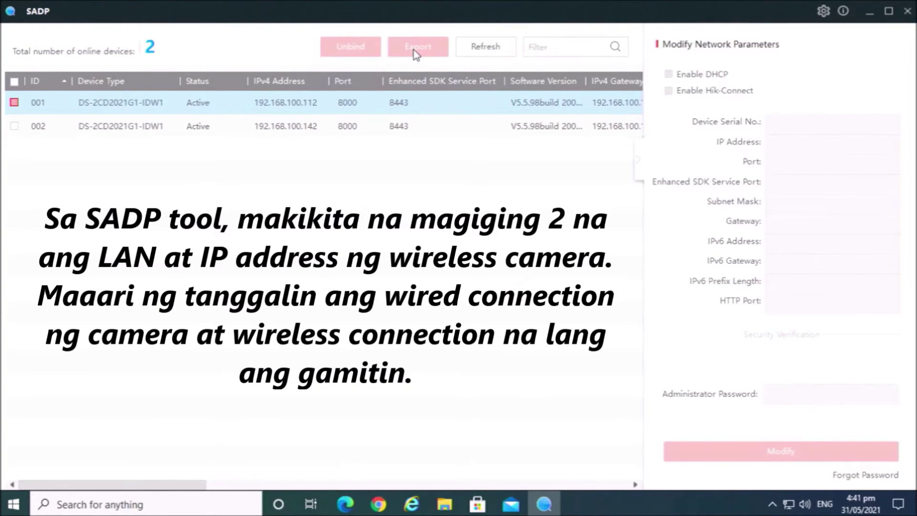
{"action": "left_click", "coordinate": [471, 48]}
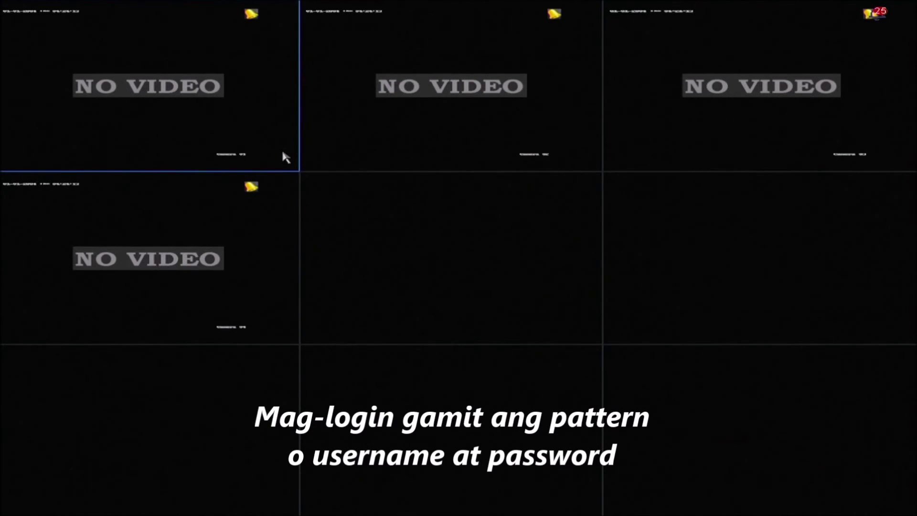
Switch to the HVR 4.0 recorder and log in as admin with the unlock pattern.
{"action": "right_click", "coordinate": [385, 226]}
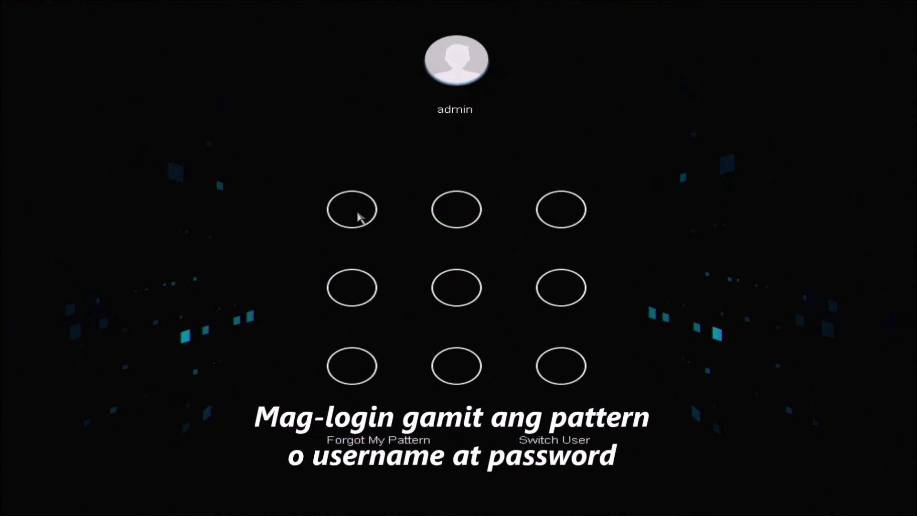
{"action": "mouse_move", "coordinate": [357, 216]}
{"action": "left_mouse_down"}
{"action": "mouse_move", "coordinate": [358, 389]}
{"action": "mouse_move", "coordinate": [587, 372]}
{"action": "left_mouse_up"}
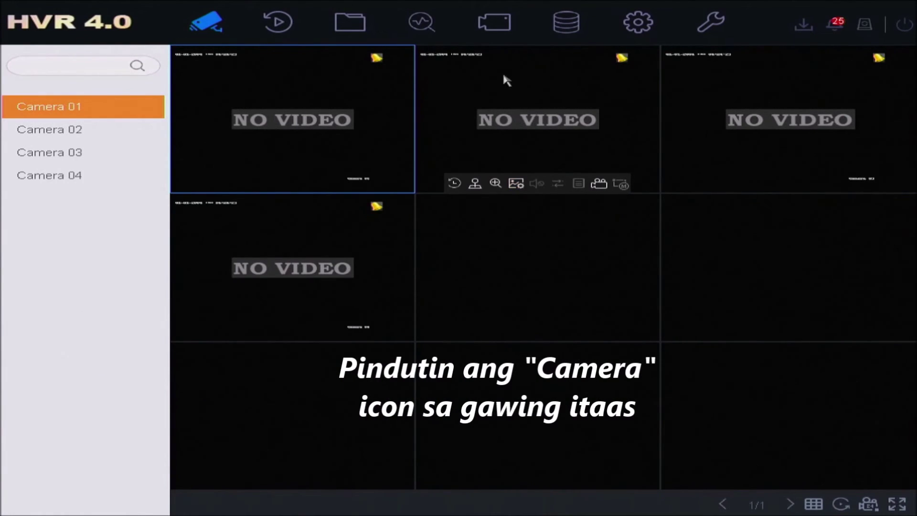
Refresh the unadded online devices in the recorder's IP camera settings and add the DS-2CD2021G1-IDW1 camera at 192.168.100.142.
{"action": "left_click", "coordinate": [494, 37]}
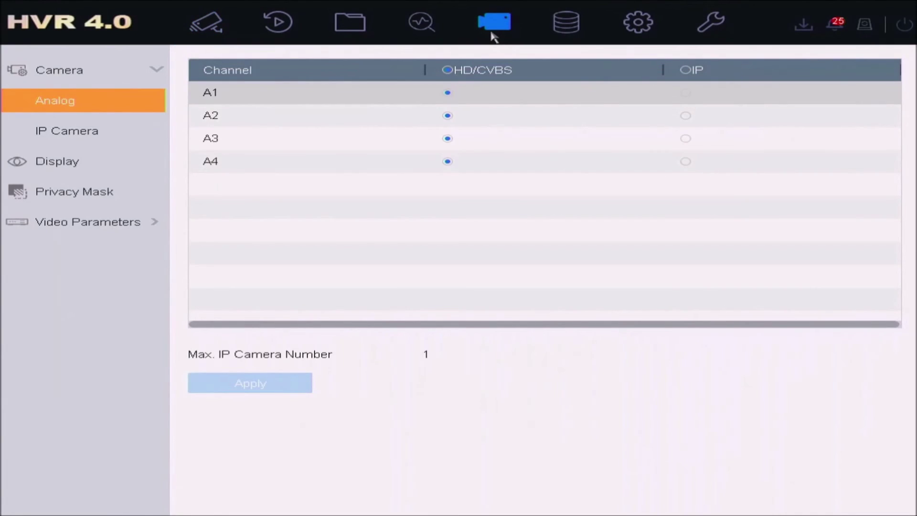
{"action": "left_click", "coordinate": [113, 134]}
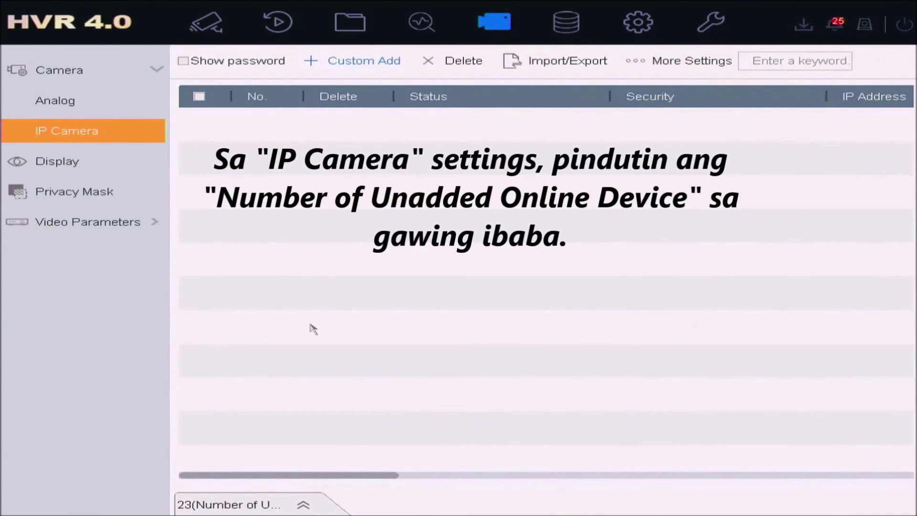
{"action": "left_click", "coordinate": [306, 505]}
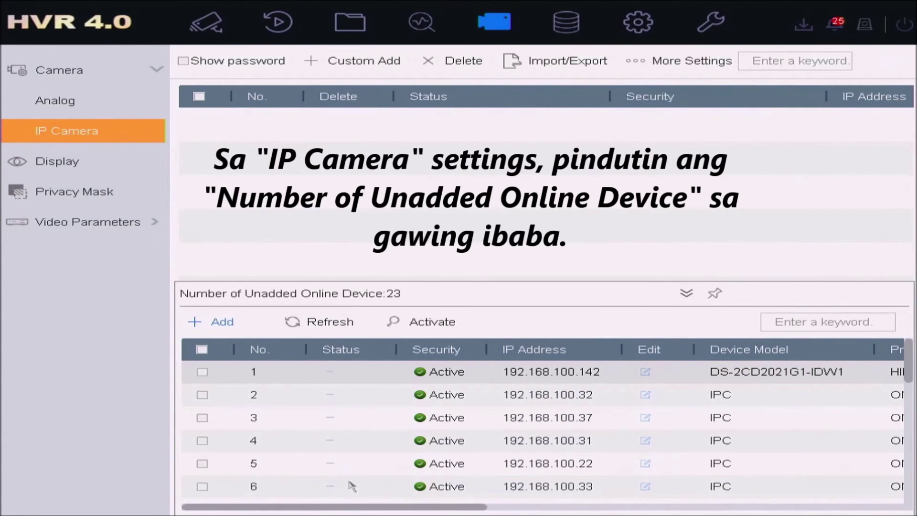
{"action": "left_click", "coordinate": [324, 313]}
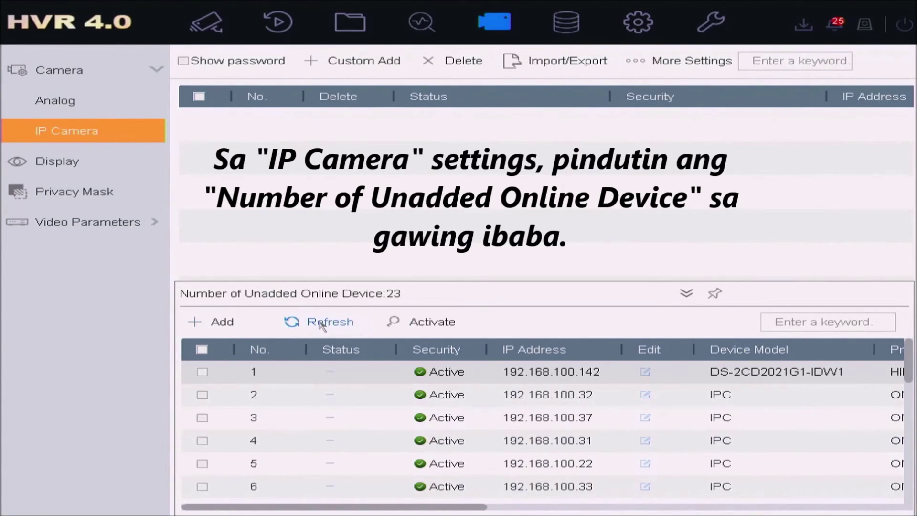
{"action": "left_click", "coordinate": [321, 324]}
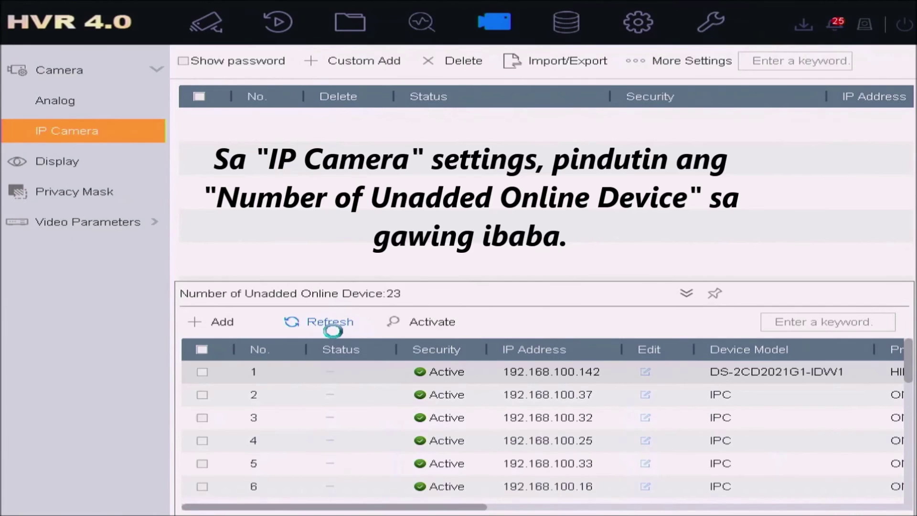
{"action": "left_click", "coordinate": [203, 372]}
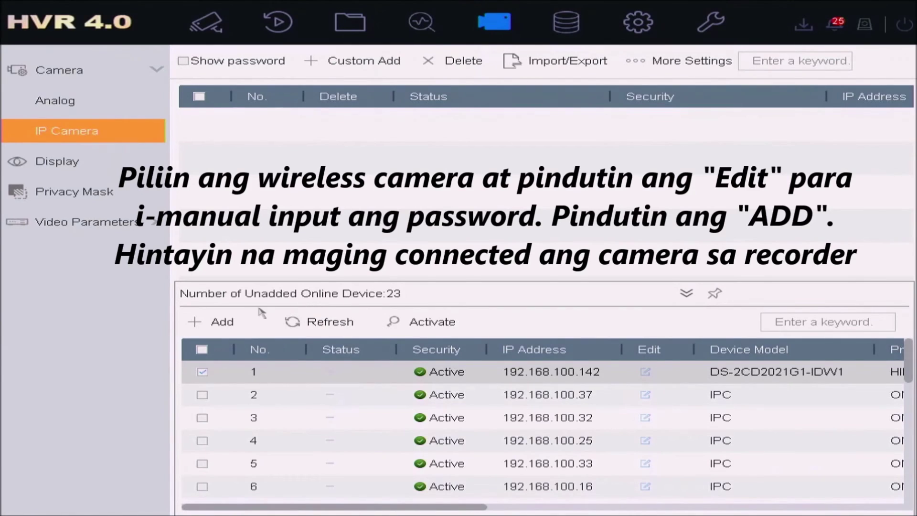
{"action": "left_click", "coordinate": [234, 331]}
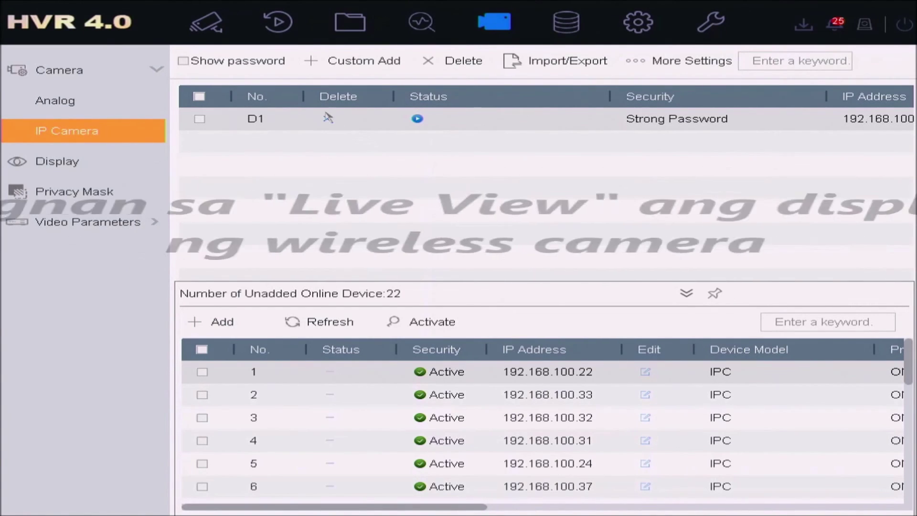
Open the recorder's live view and enlarge the newly added wireless camera's picture to a single-camera display.
{"action": "left_click", "coordinate": [201, 28]}
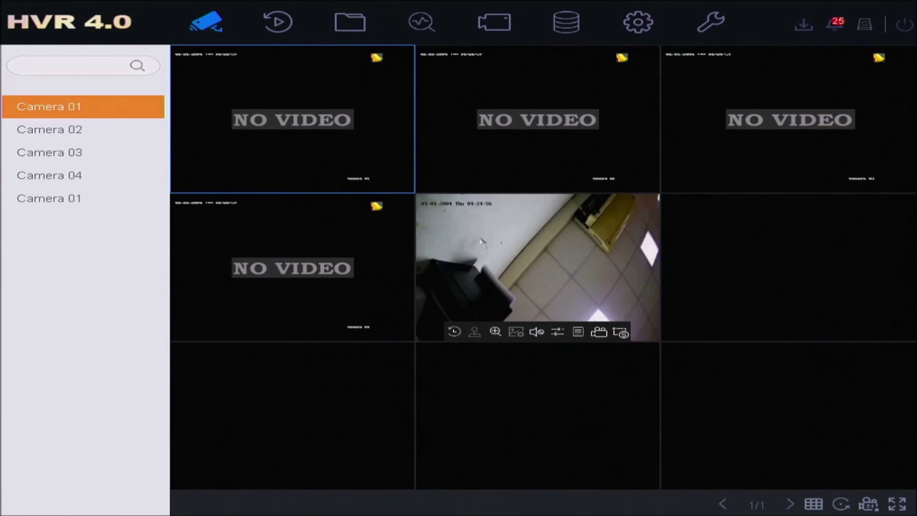
{"action": "double_click", "coordinate": [519, 286]}
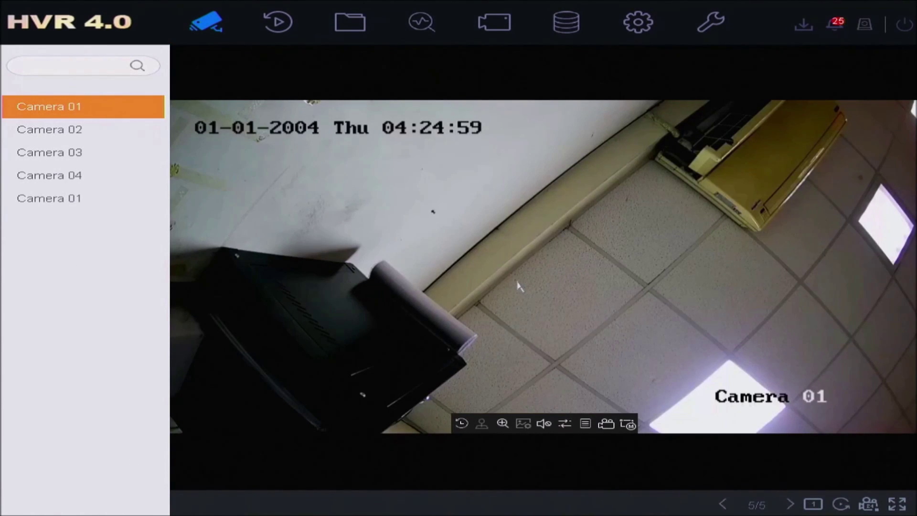